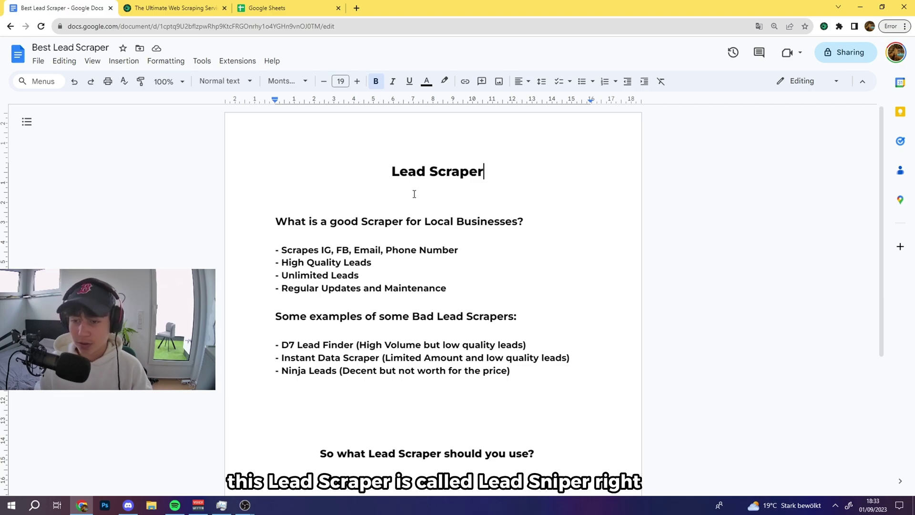
Step: Switch from the lead scraper notes document to the Leads Sniper website tab
left_click(172, 7)
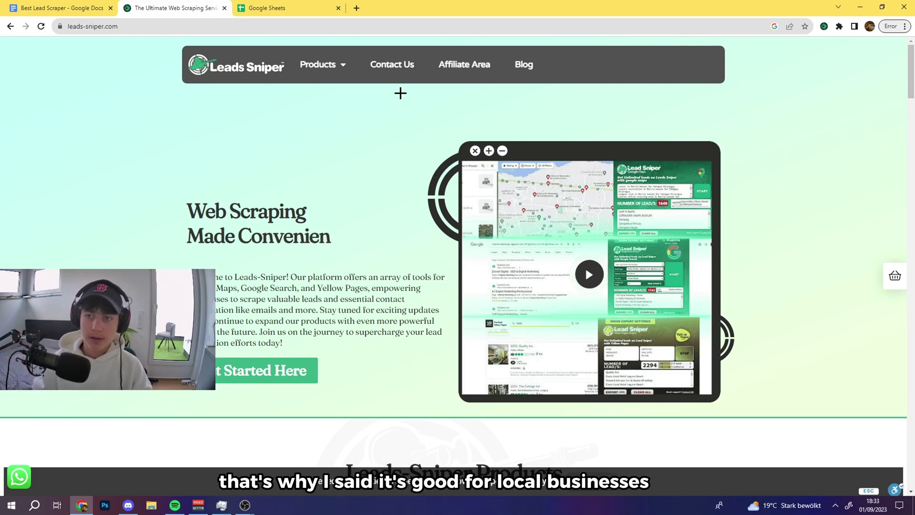
Step: Open the Google Maps Scraper product page from Products and scroll to its pricing cards
mouse_move(320, 61)
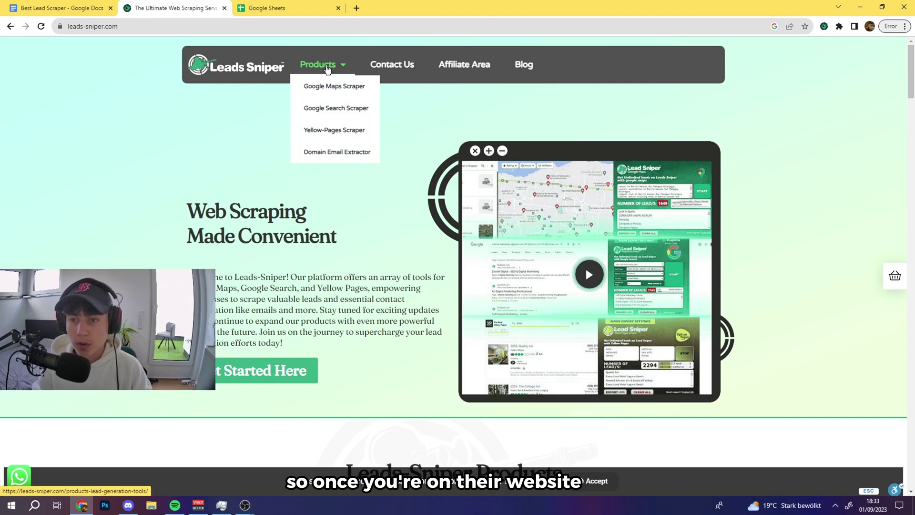
left_click(349, 92)
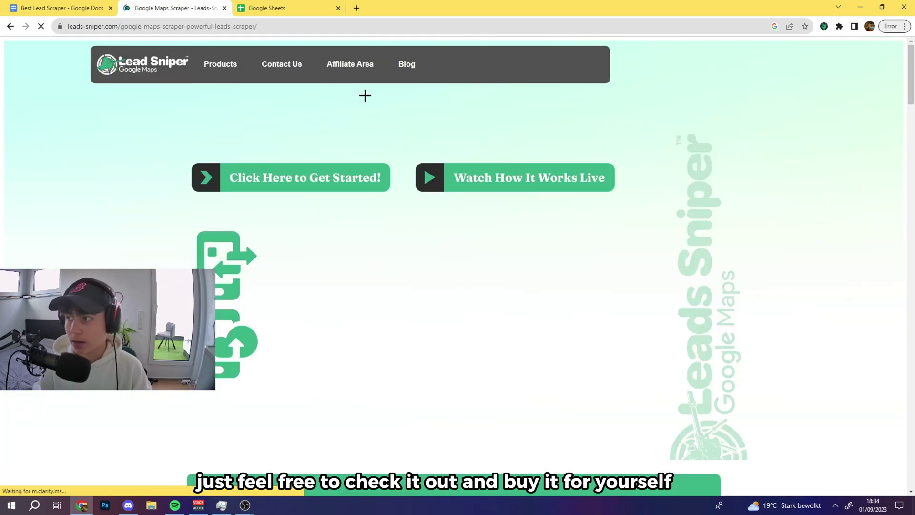
scroll(386, 129, "down", 10)
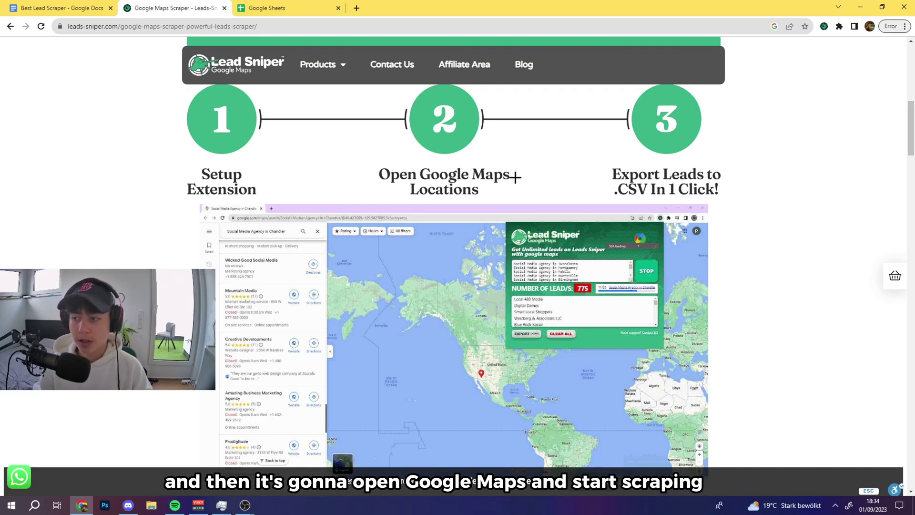
scroll(528, 157, "down", 15)
scroll(528, 157, "down", 20)
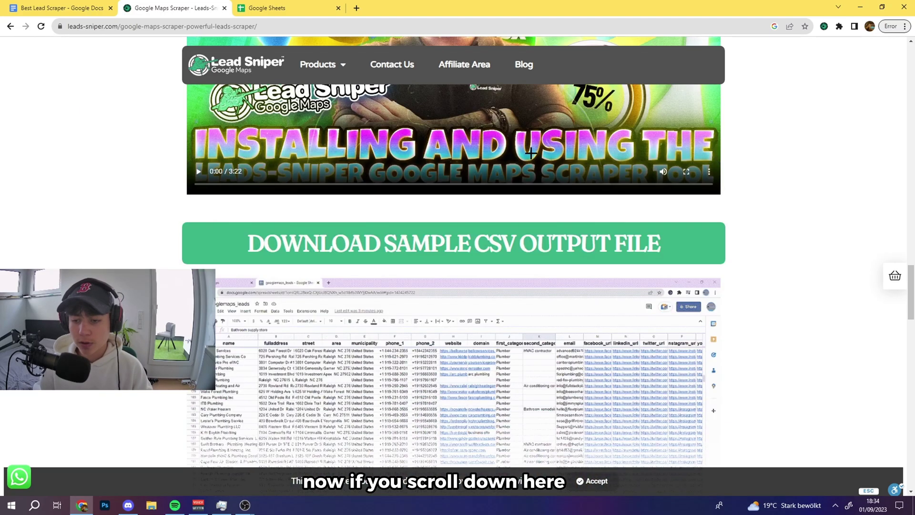
scroll(528, 145, "up", 2)
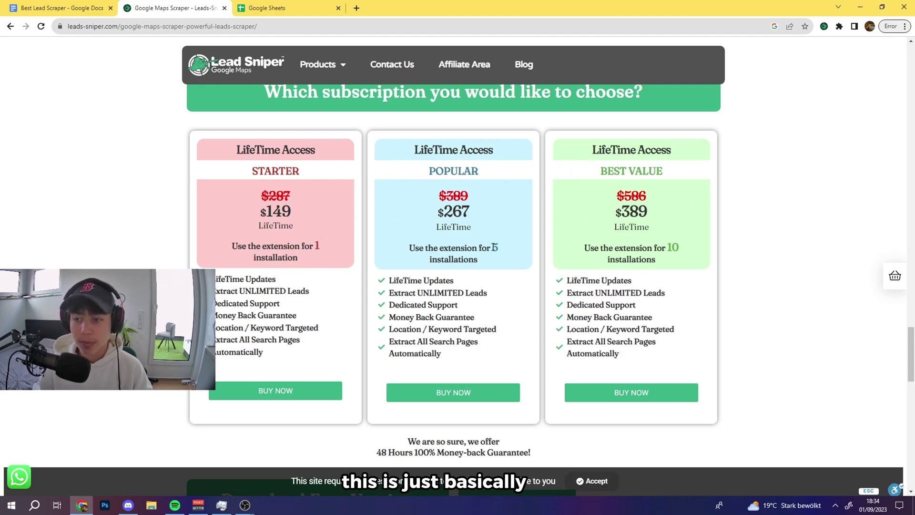
Step: Highlight the installation counts of the 10, 5 and 1 installation plans
double_click(669, 248)
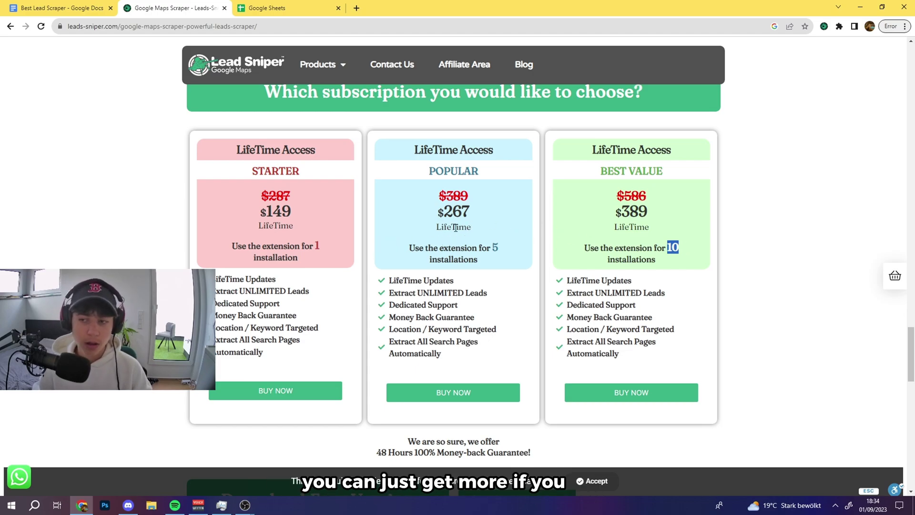
double_click(495, 247)
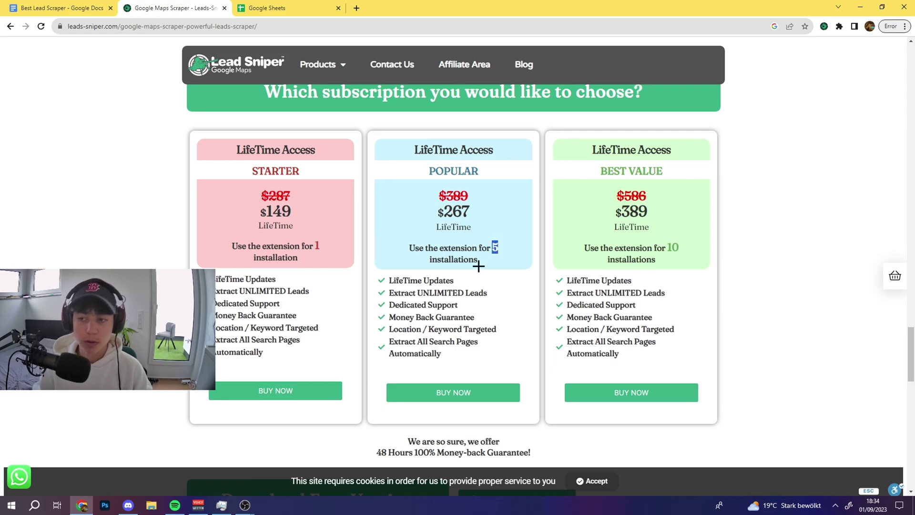
double_click(318, 246)
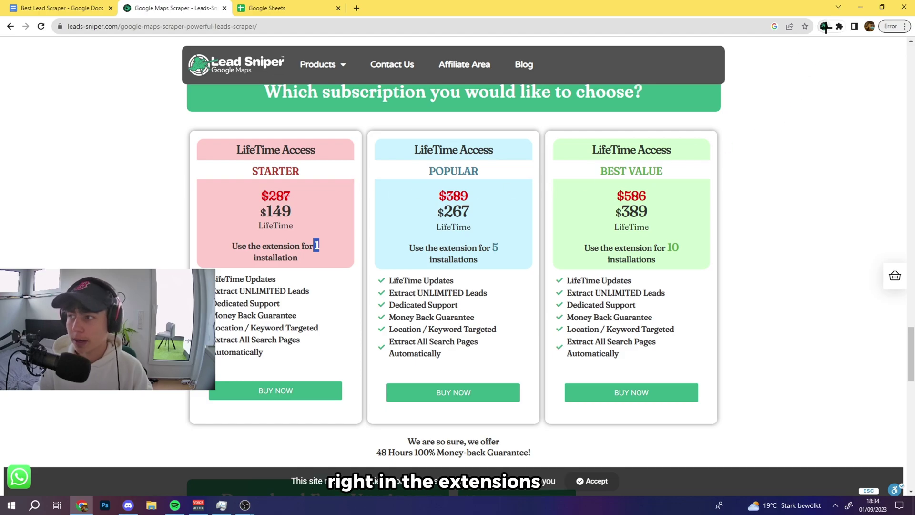
Step: Start Lead Sniper scraping the three Permanent Makeup keywords for New York, North Carolina and South Carolina
left_click(825, 27)
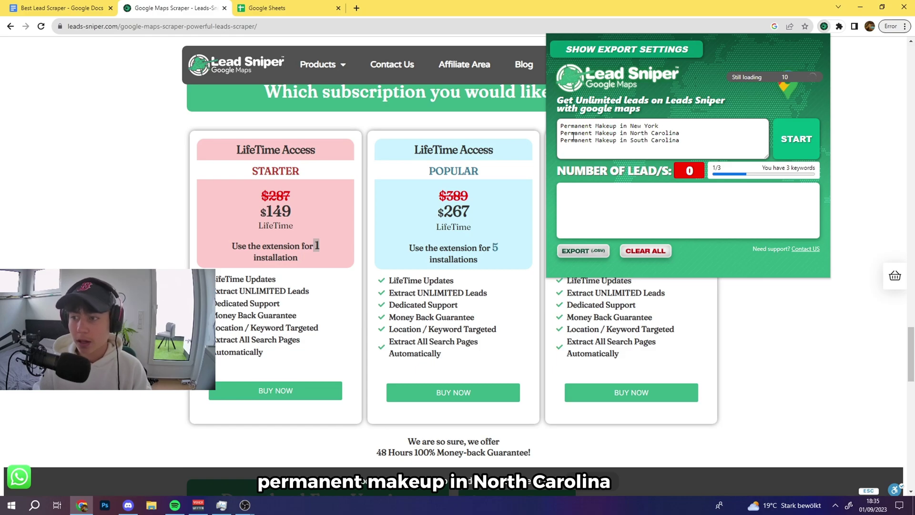
left_click(790, 141)
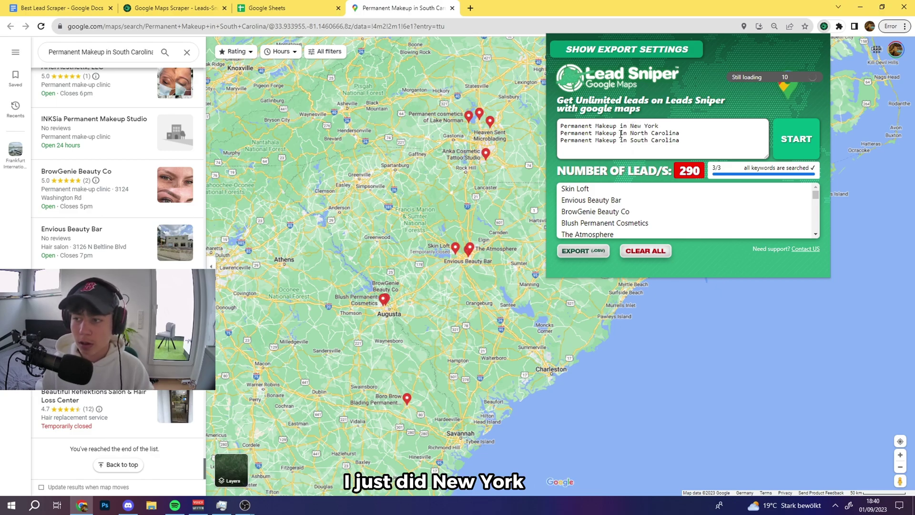
Step: Export the scraped leads as a CSV and upload data.csv into Google Sheets
left_click(584, 253)
left_click(632, 174)
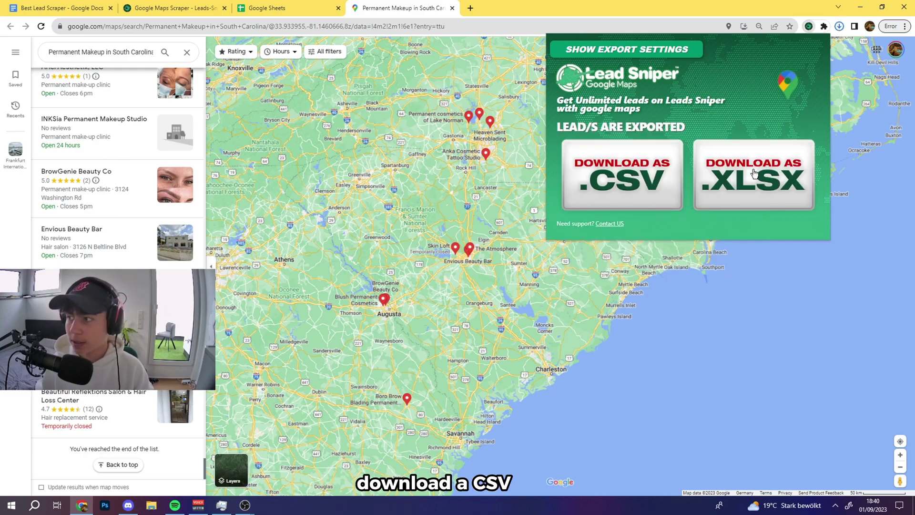
left_click(307, 8)
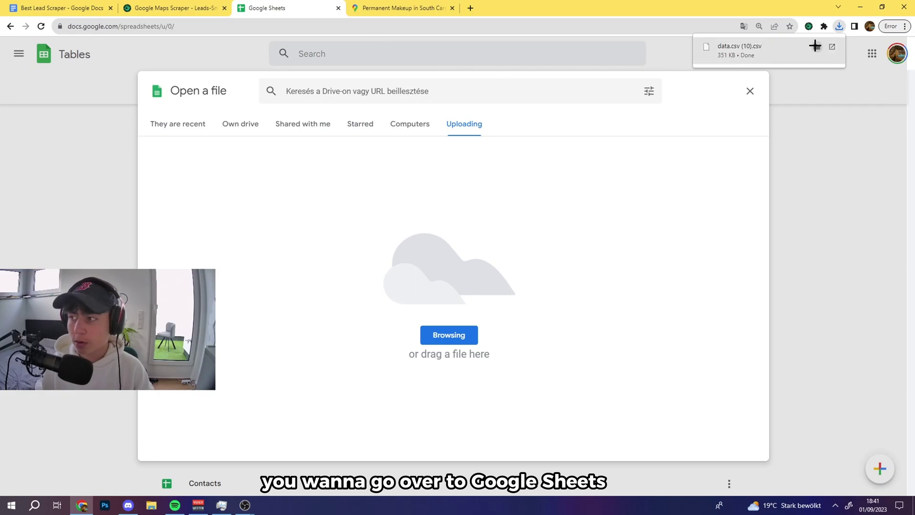
left_click_drag(761, 48, 409, 247)
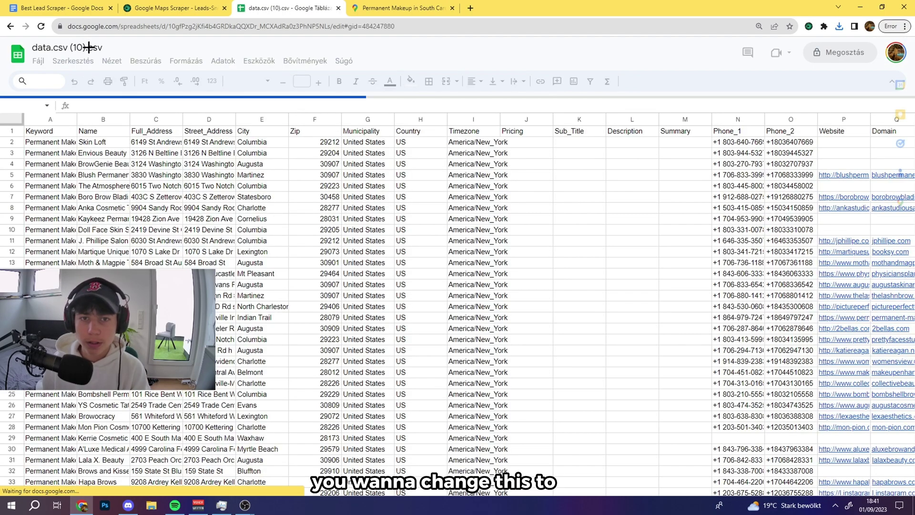
Step: Rename the spreadsheet to 'Leads' and widen column A to show full keywords
left_click(89, 47)
left_click_drag(103, 47, 13, 46)
type("Lead")
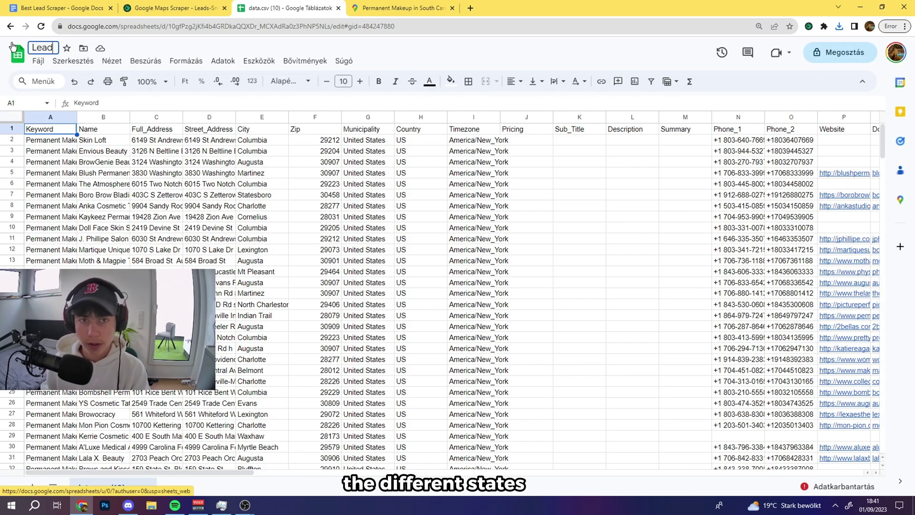
type("s")
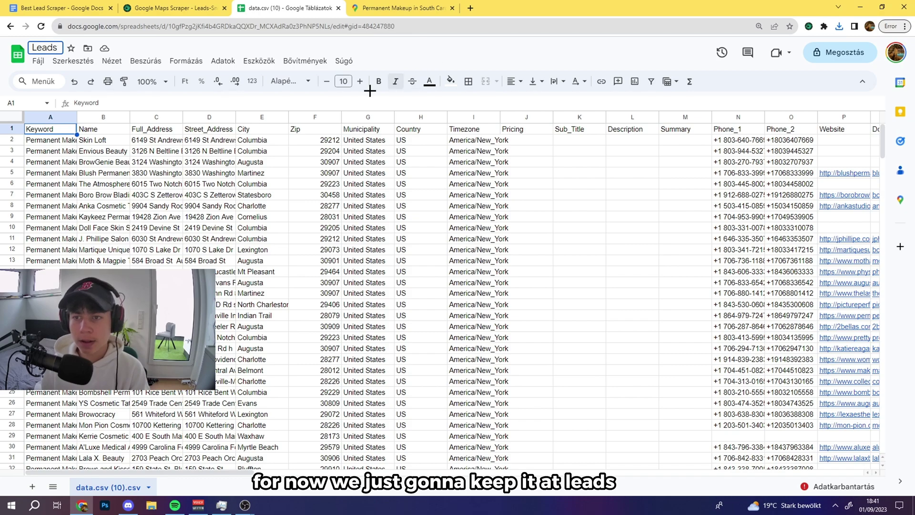
left_click_drag(101, 119, 364, 118)
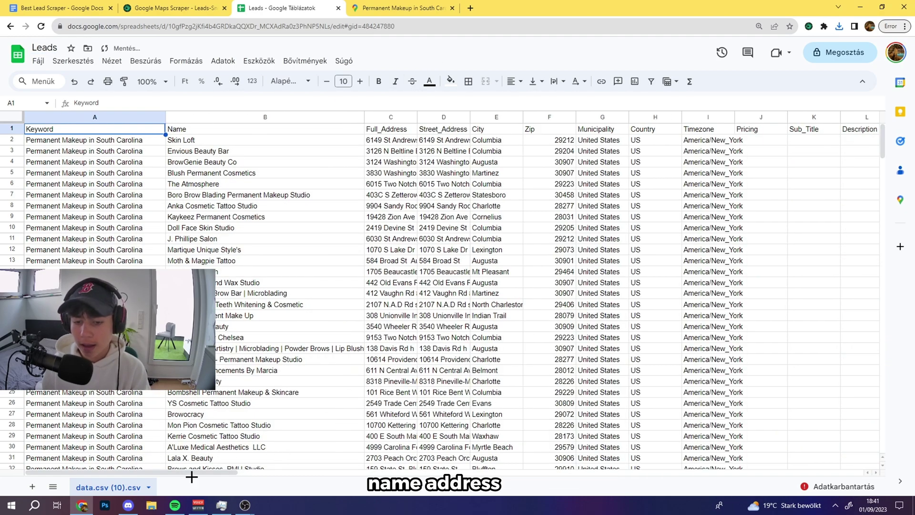
Step: Delete columns C through M, then another selected block of unwanted columns
left_click_drag(191, 472, 35, 394)
left_click_drag(382, 120, 557, 139)
right_click(557, 139)
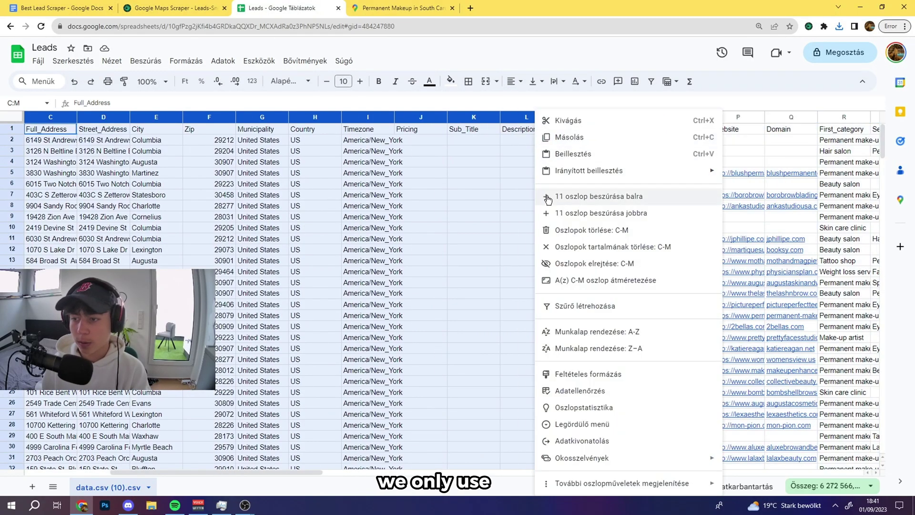
left_click(580, 233)
left_click(649, 308)
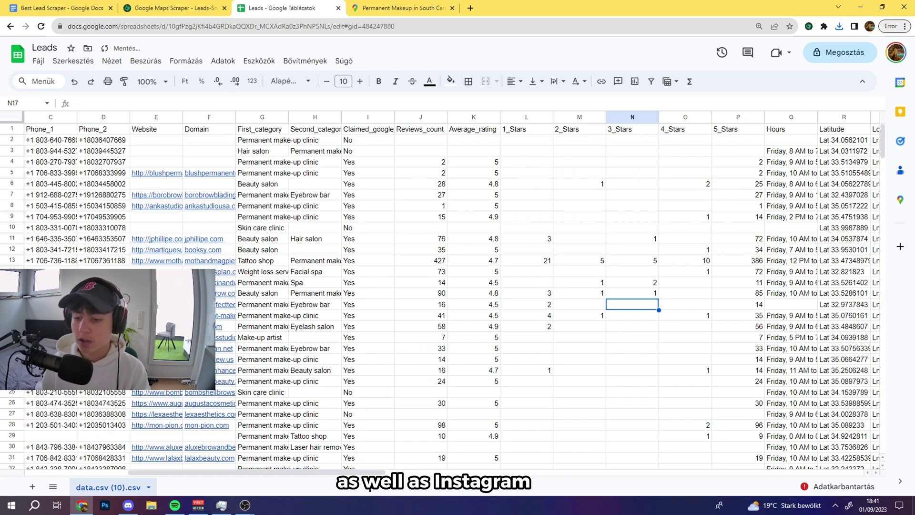
scroll(327, 348, "left", 3)
left_click_drag(285, 120, 634, 152)
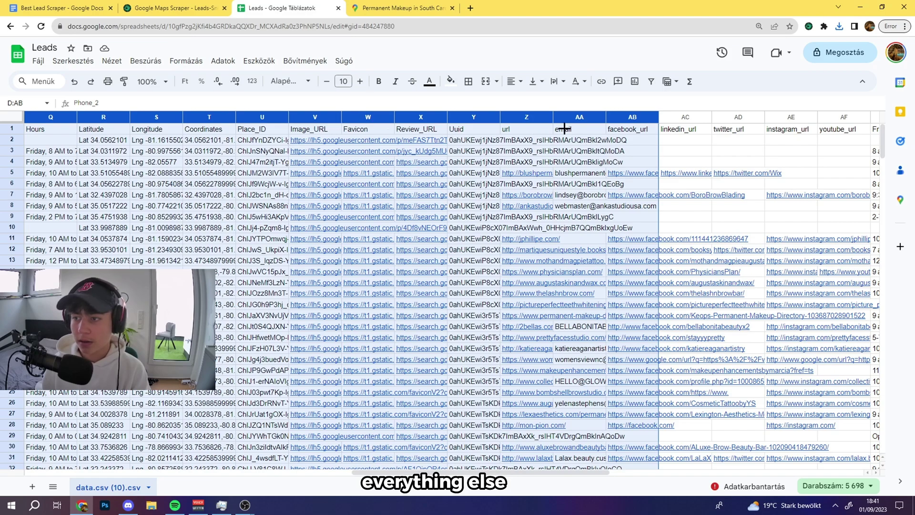
left_click_drag(579, 117, 15, 140)
right_click(316, 138)
left_click(403, 229)
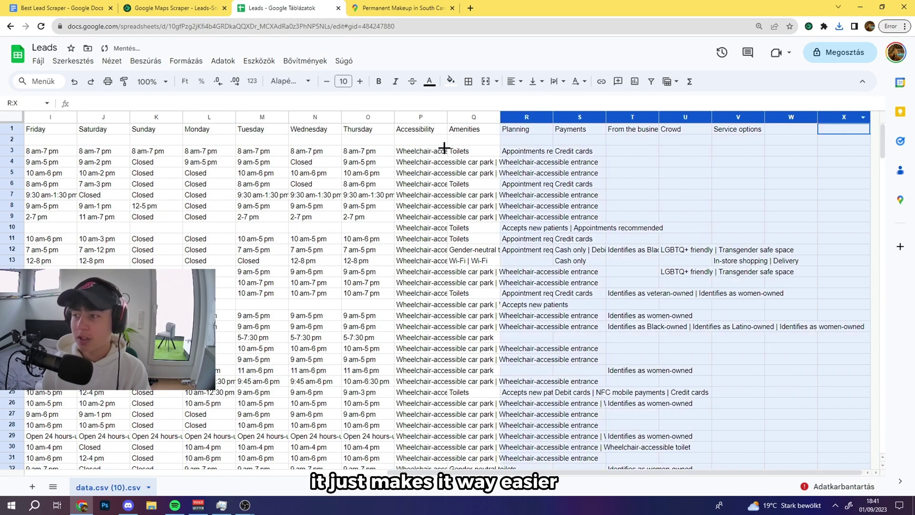
Step: Delete columns H through X, plus the linkedin_url and twitter_url columns
scroll(444, 148, "left", 3)
left_click(157, 117, "shift")
right_click(179, 179)
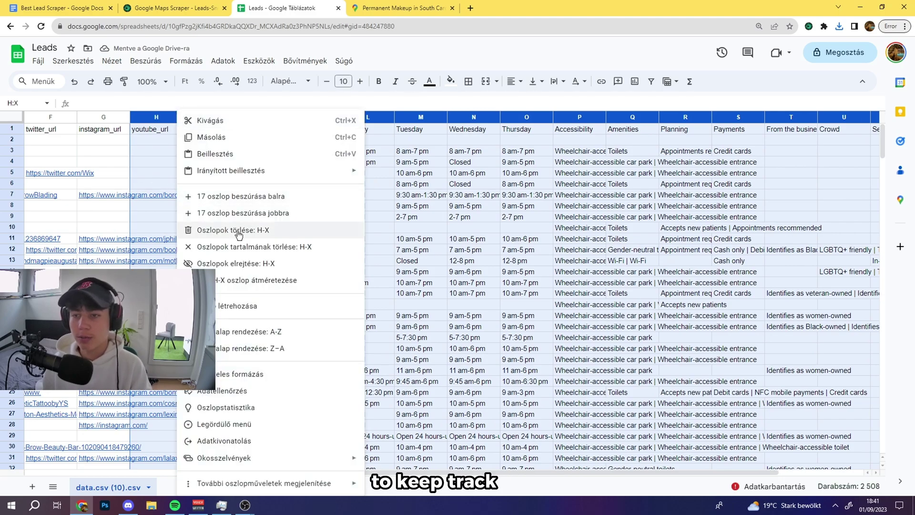
left_click(250, 231)
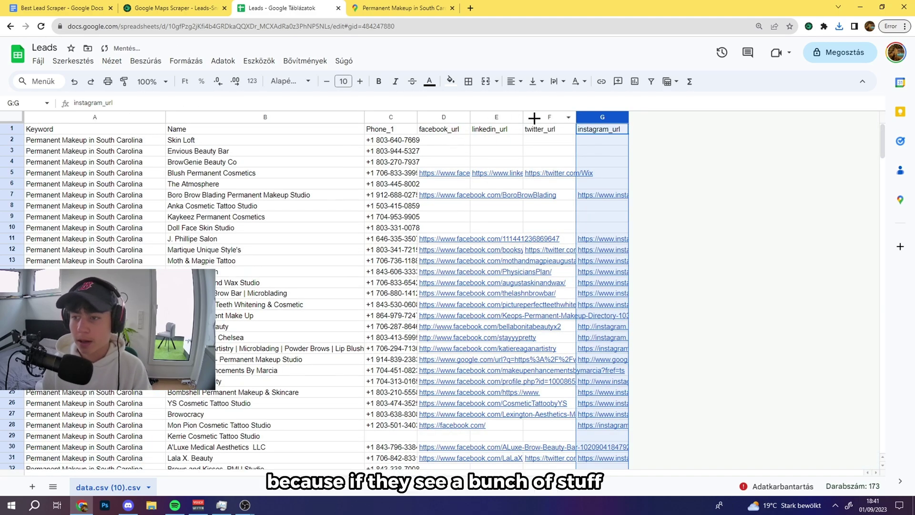
left_click_drag(496, 117, 545, 117)
right_click(537, 135)
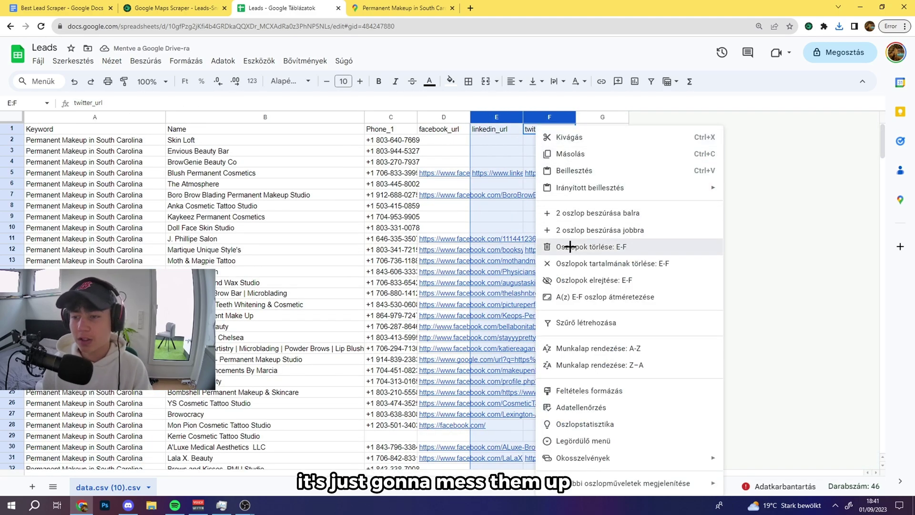
left_click(557, 247)
Step: Widen the Phone_1, facebook_url and instagram_url columns so their values show fully
left_click_drag(417, 116, 438, 116)
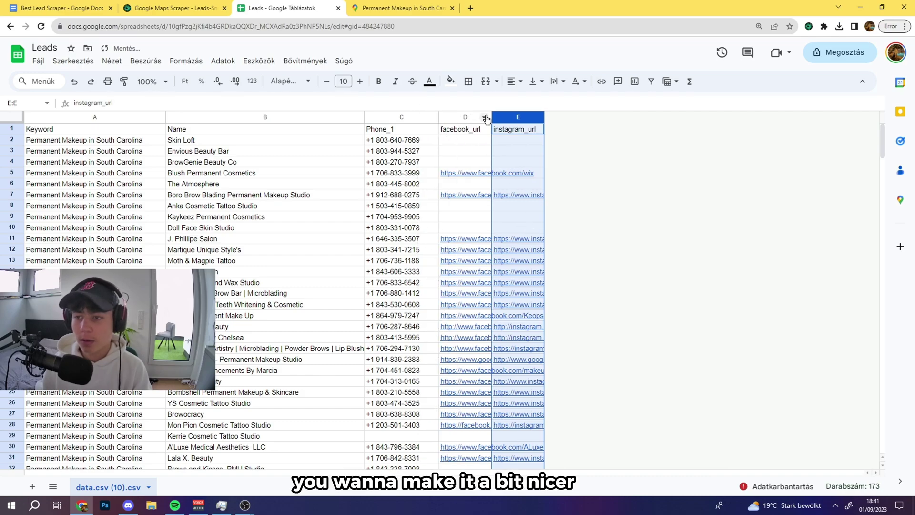
double_click(491, 117)
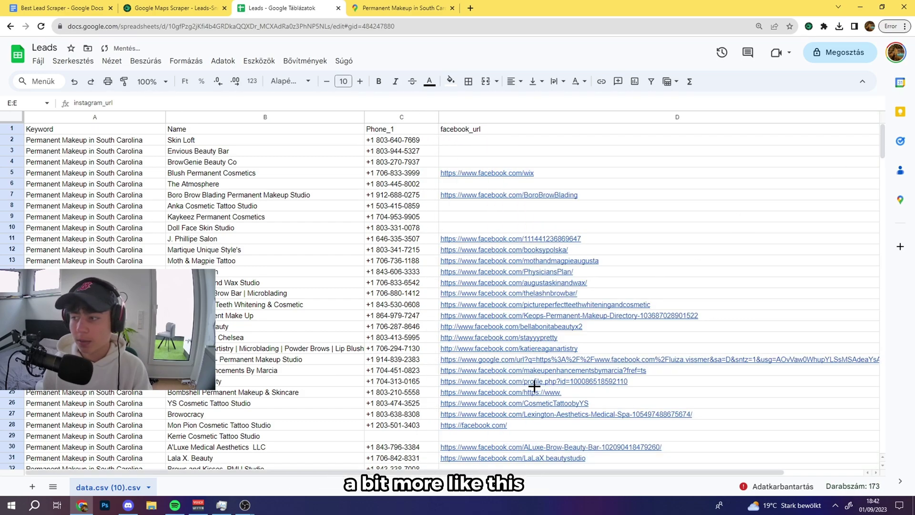
left_click_drag(443, 471, 491, 471)
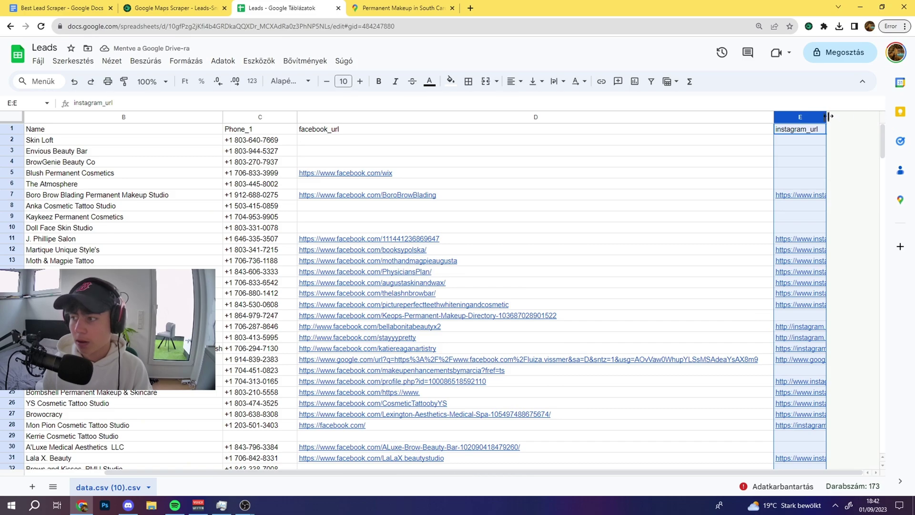
left_click_drag(826, 116, 879, 117)
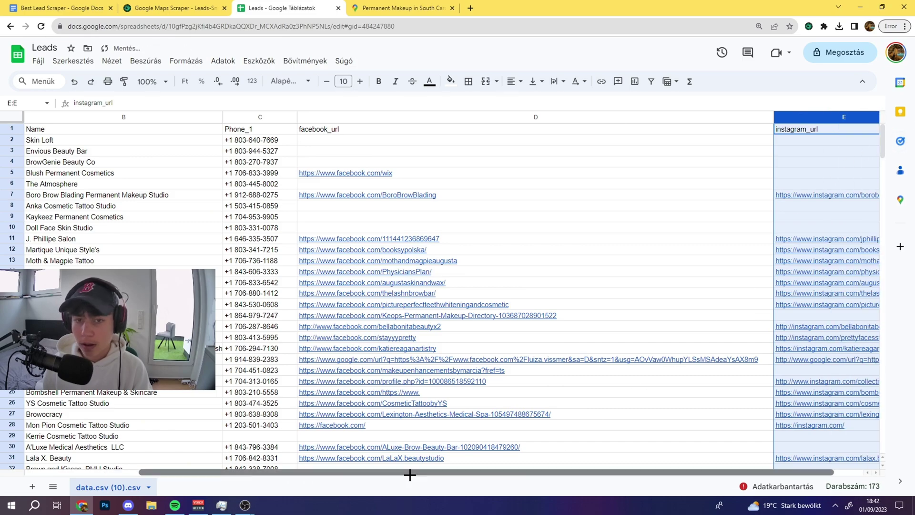
left_click_drag(409, 472, 294, 473)
scroll(184, 206, "down", 20)
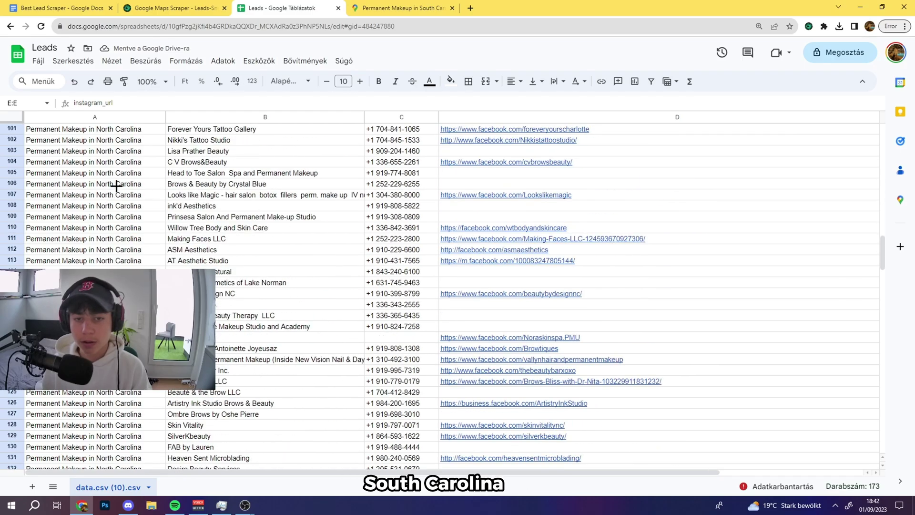
scroll(117, 186, "down", 20)
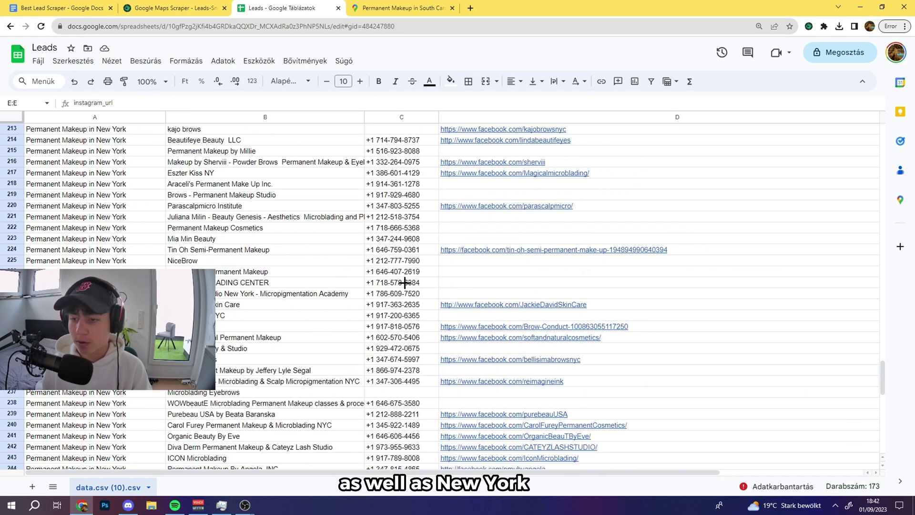
scroll(405, 283, "up", 20)
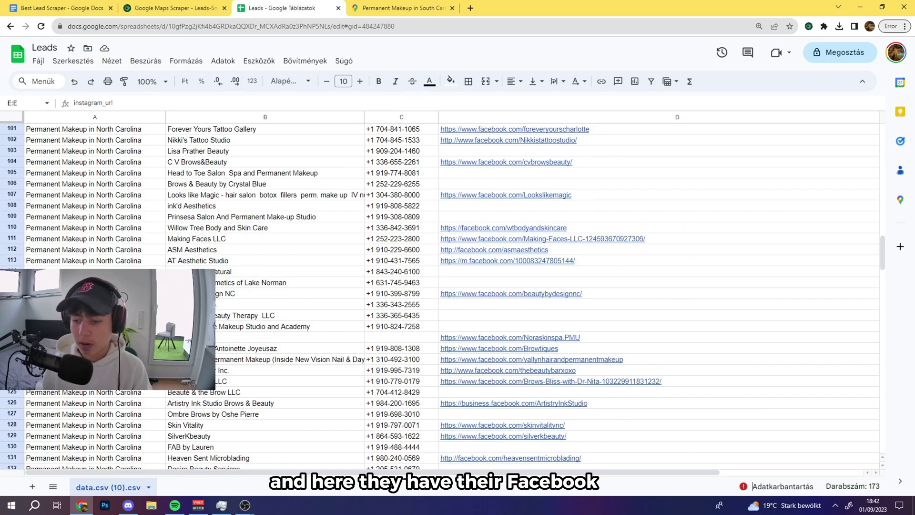
left_click_drag(400, 468, 505, 470)
scroll(504, 470, "right", 3)
scroll(543, 306, "down", 20)
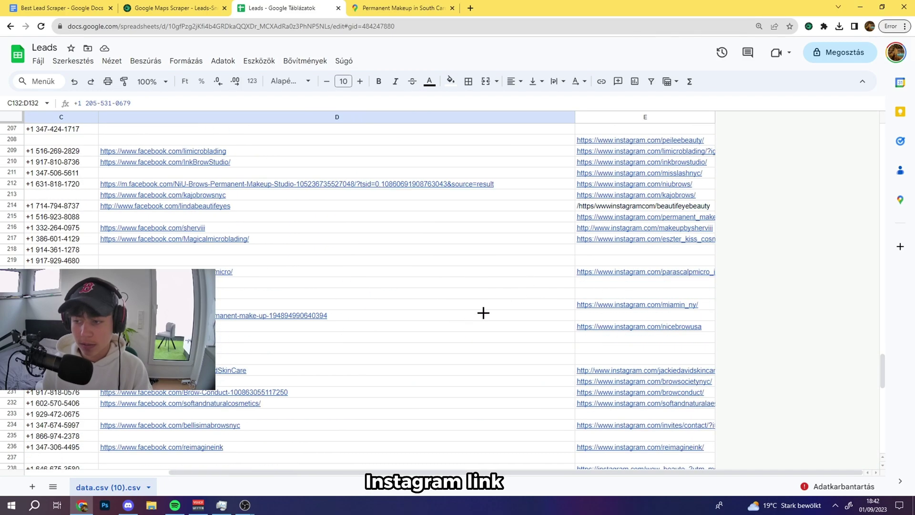
scroll(483, 313, "down", 15)
left_click_drag(533, 472, 153, 454)
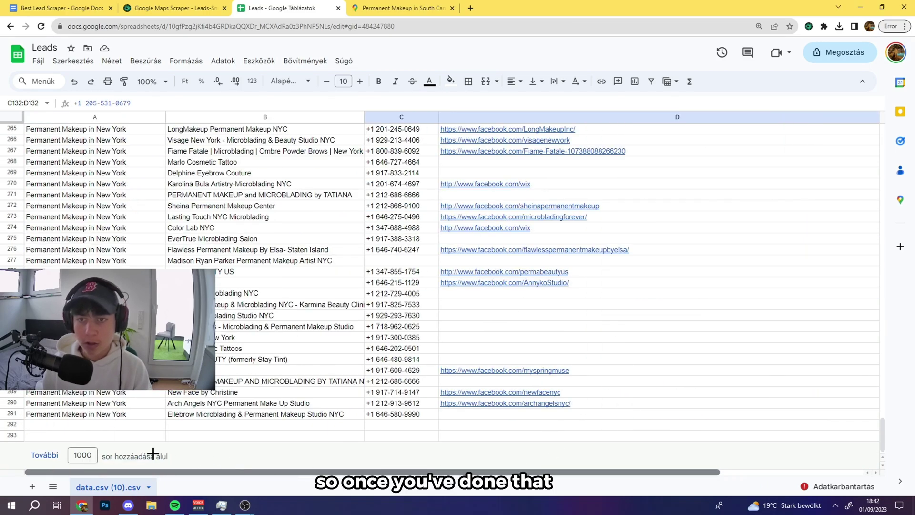
scroll(266, 238, "up", 20)
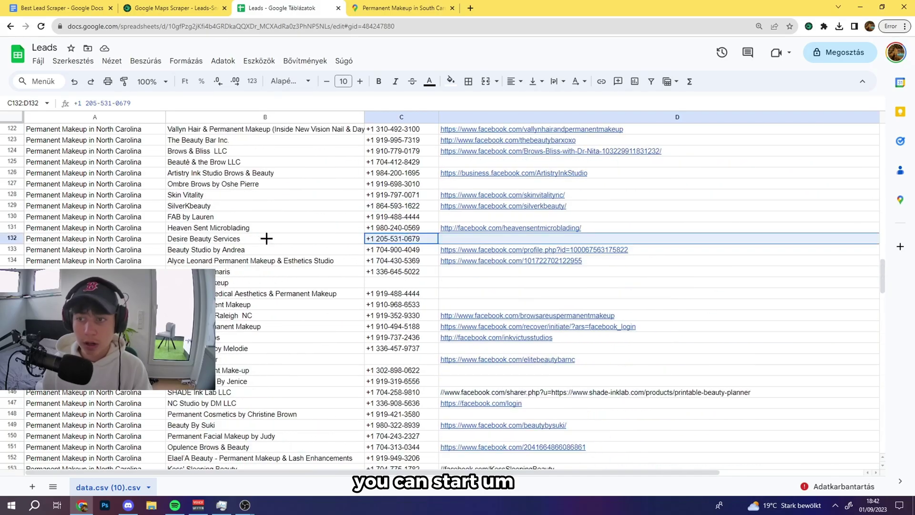
scroll(267, 239, "up", 20)
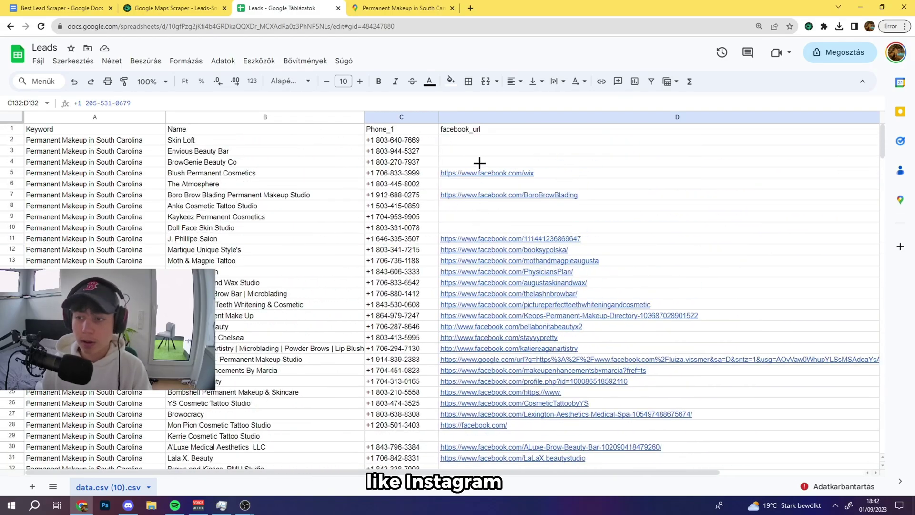
left_click(483, 174)
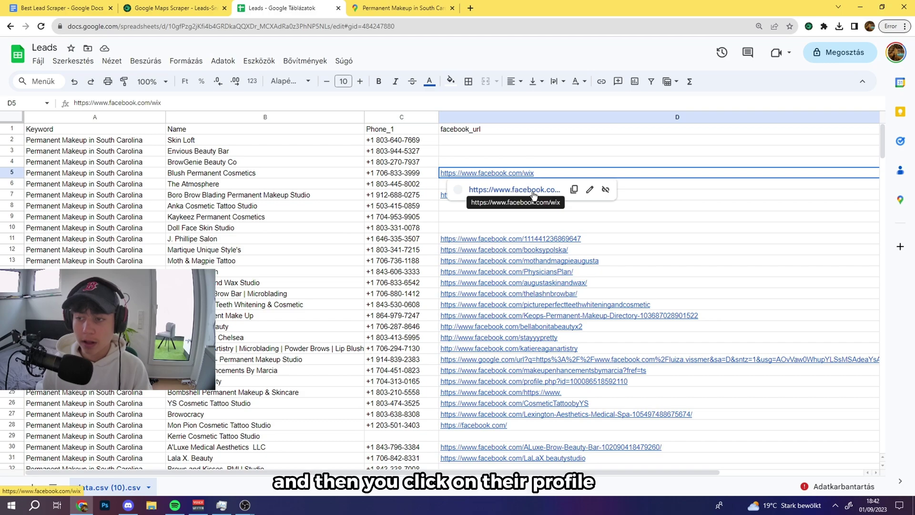
left_click(690, 247)
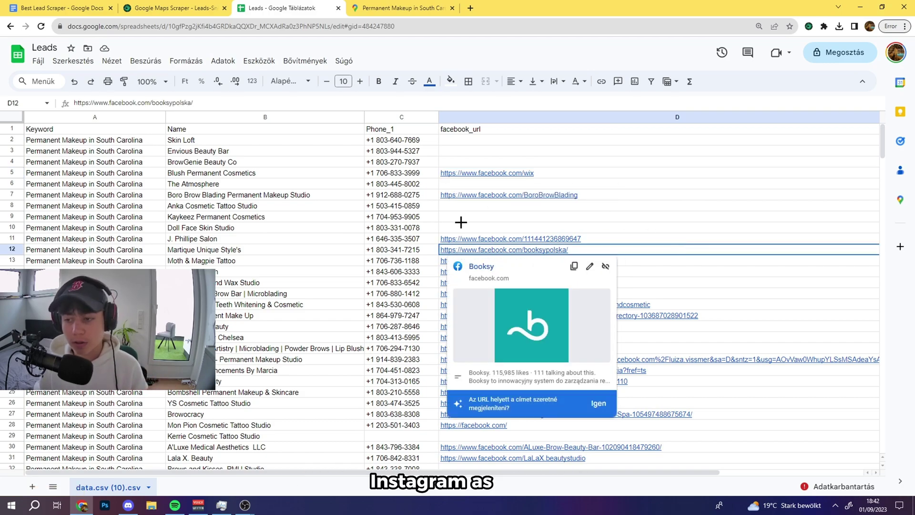
left_click(135, 116)
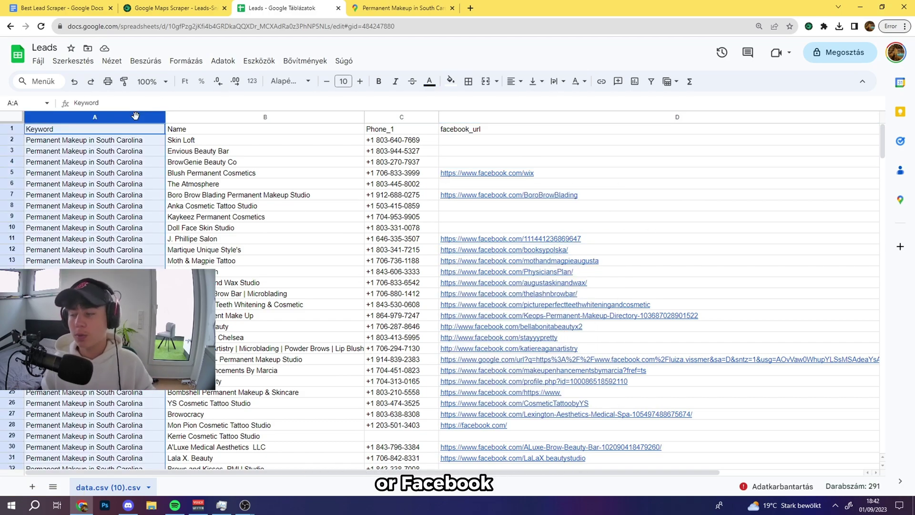